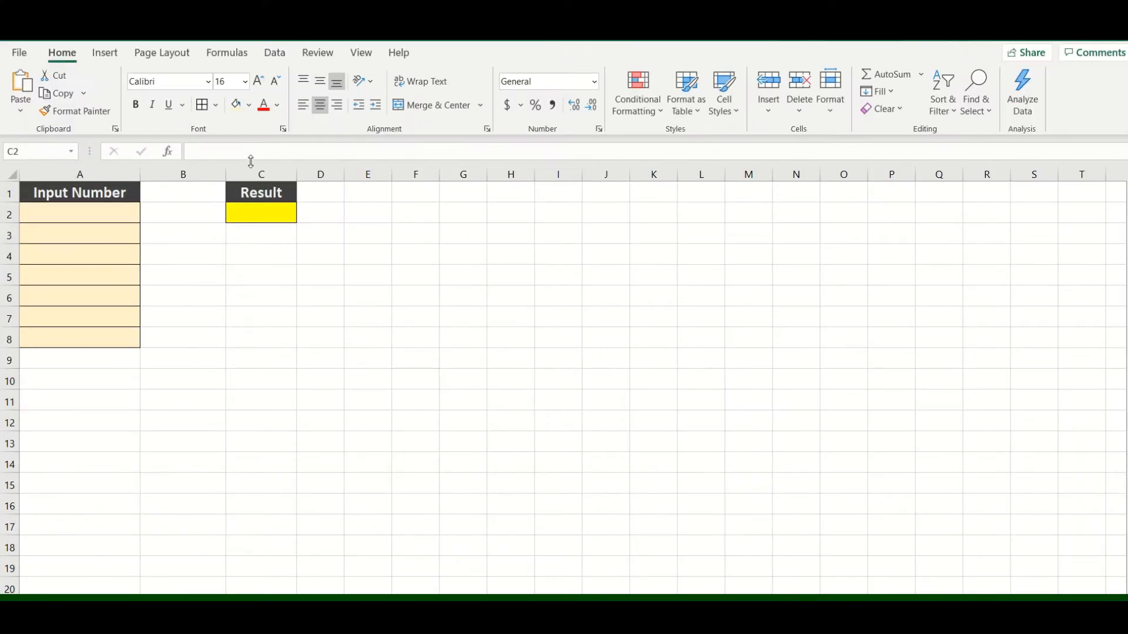
Step: Use Insert Function to add a SUM of the range A2:A8 to the yellow Result cell C2
{"action": "left_click", "coordinate": [252, 212]}
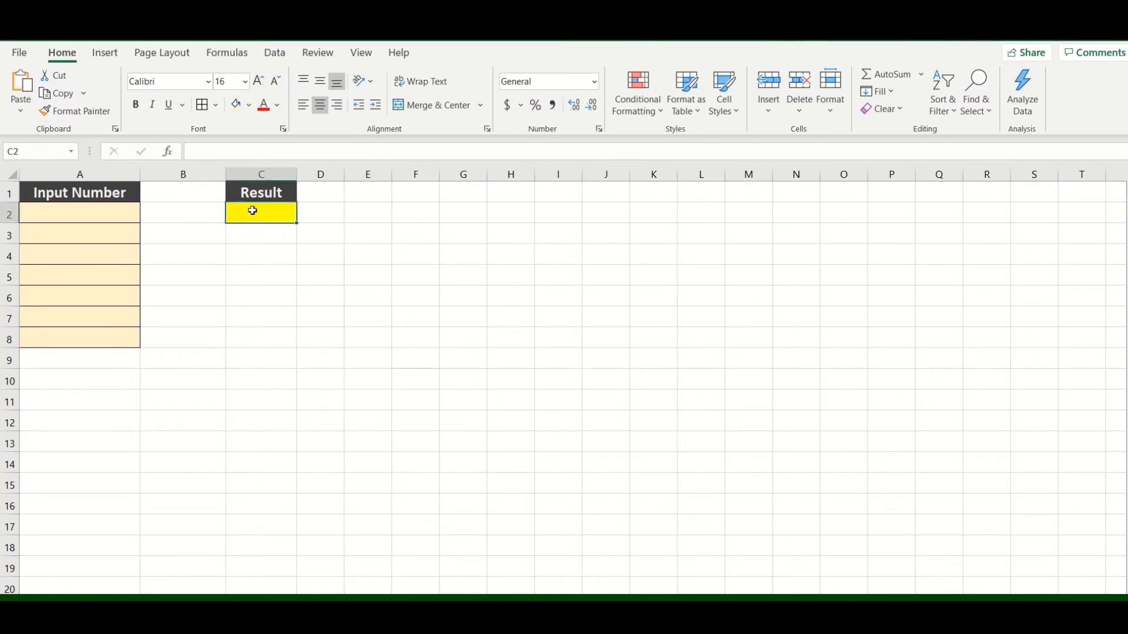
{"action": "left_click", "coordinate": [168, 153]}
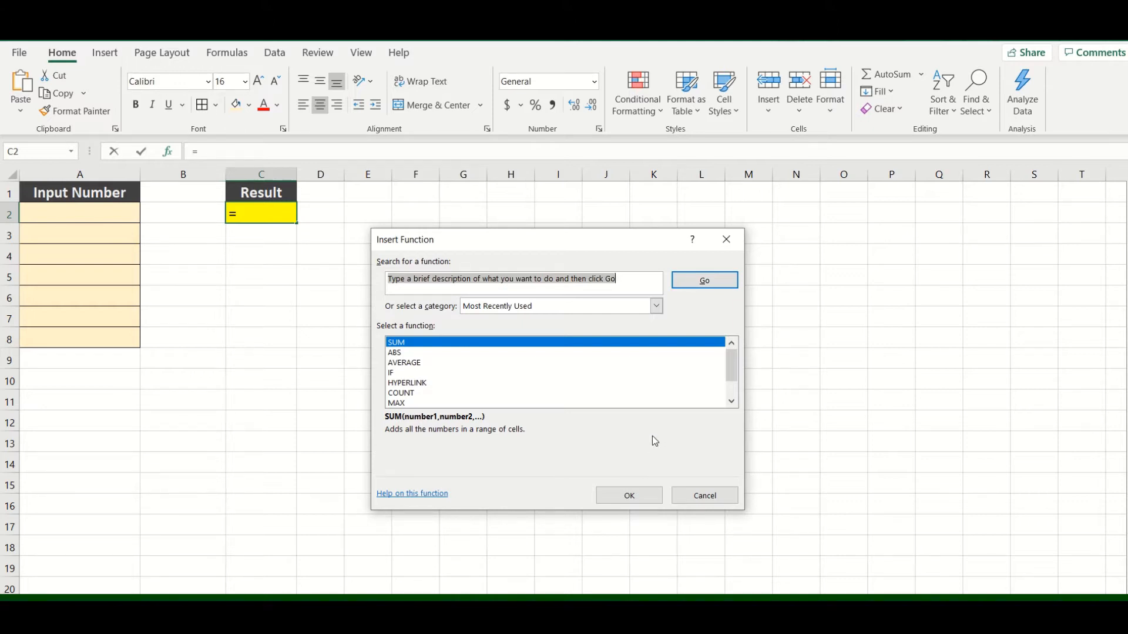
{"action": "left_click", "coordinate": [398, 345]}
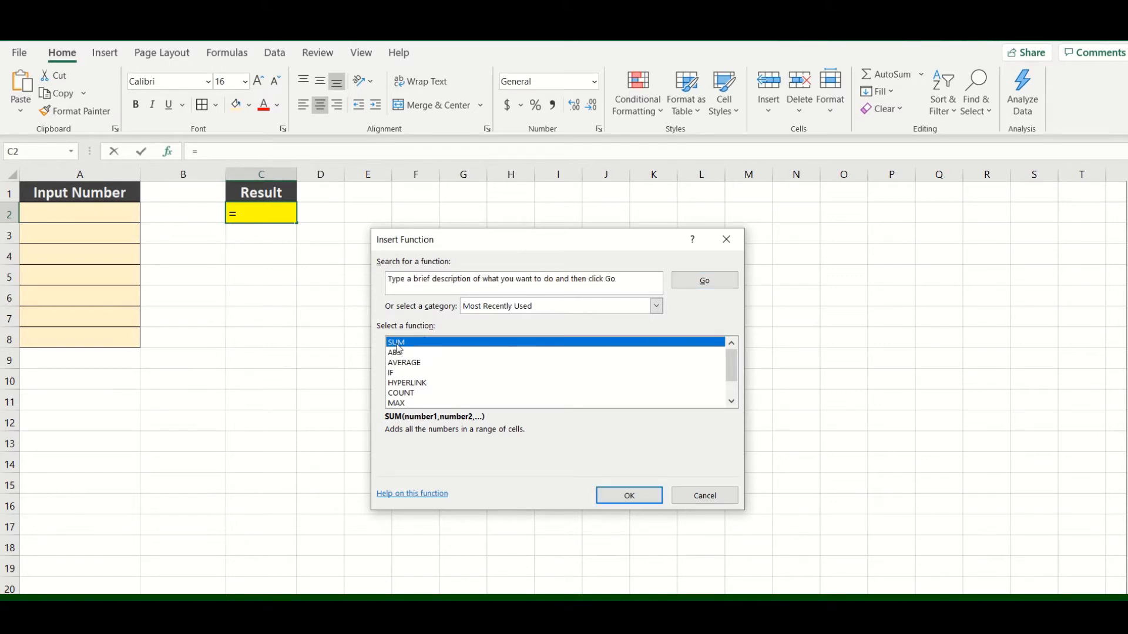
{"action": "left_click", "coordinate": [637, 495]}
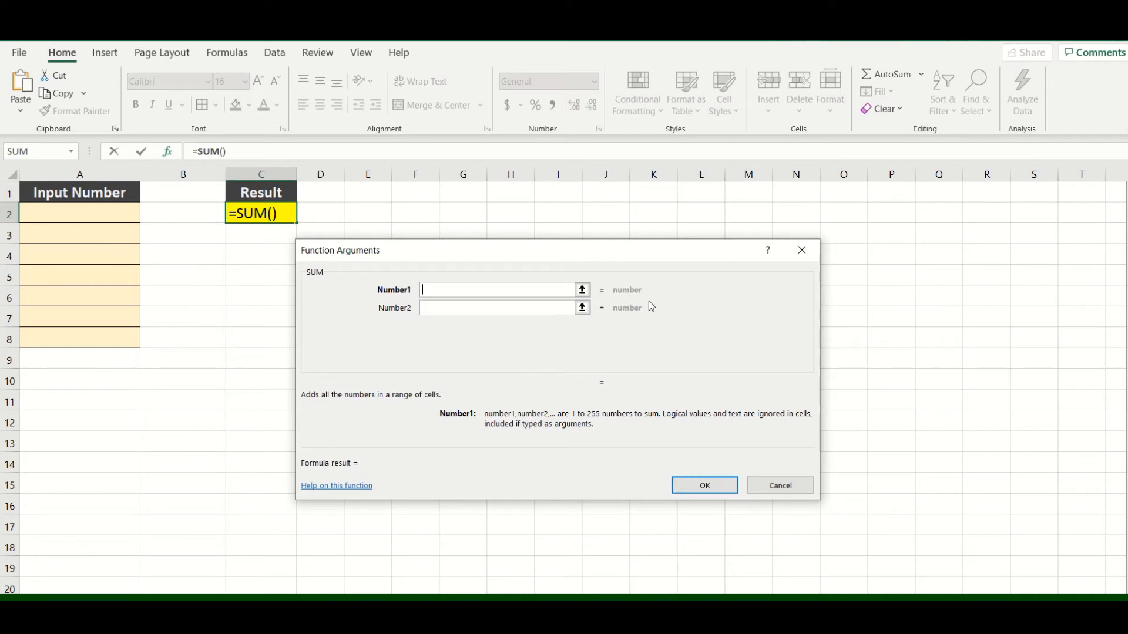
{"action": "left_click", "coordinate": [583, 290]}
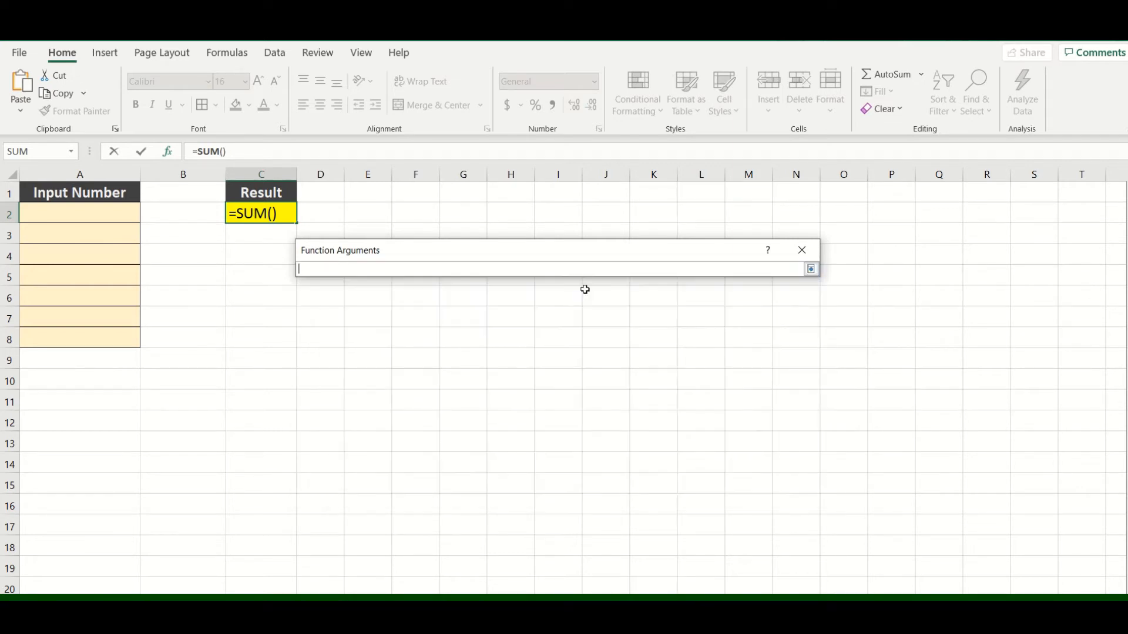
{"action": "left_click", "coordinate": [89, 214]}
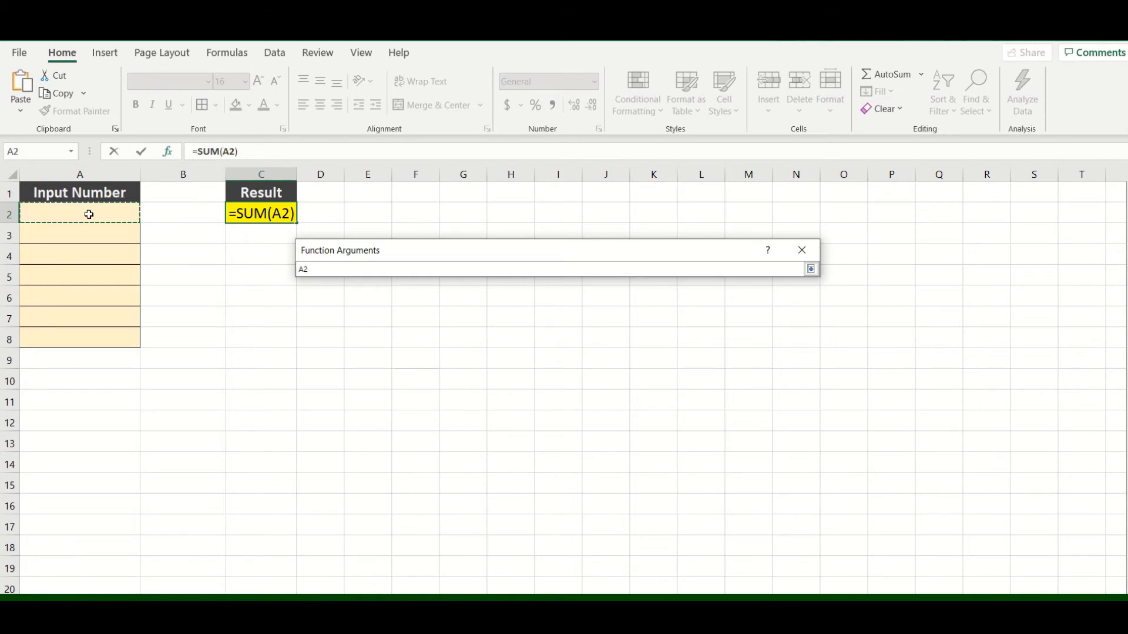
{"action": "left_click_drag", "start_coordinate": [89, 214], "coordinate": [101, 339]}
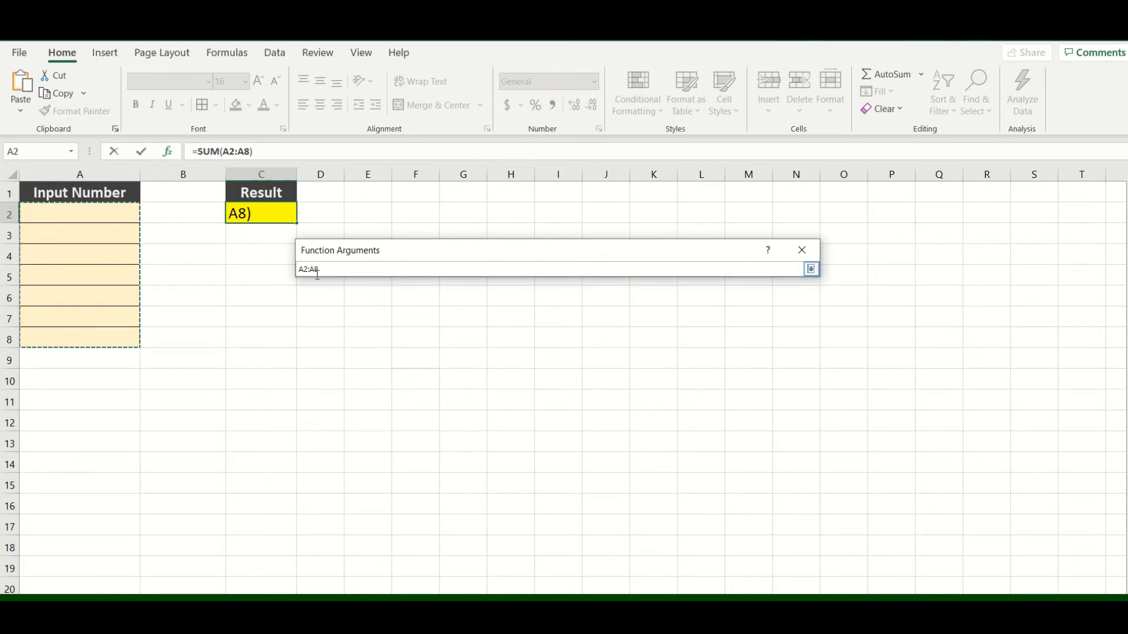
{"action": "left_click", "coordinate": [811, 269]}
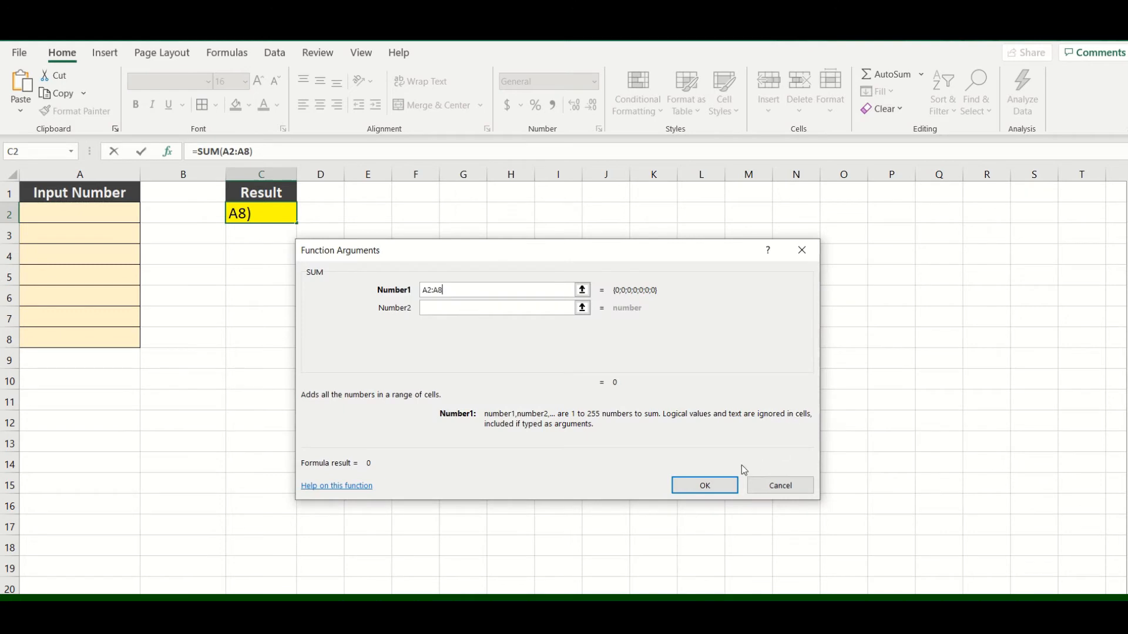
{"action": "left_click", "coordinate": [704, 485]}
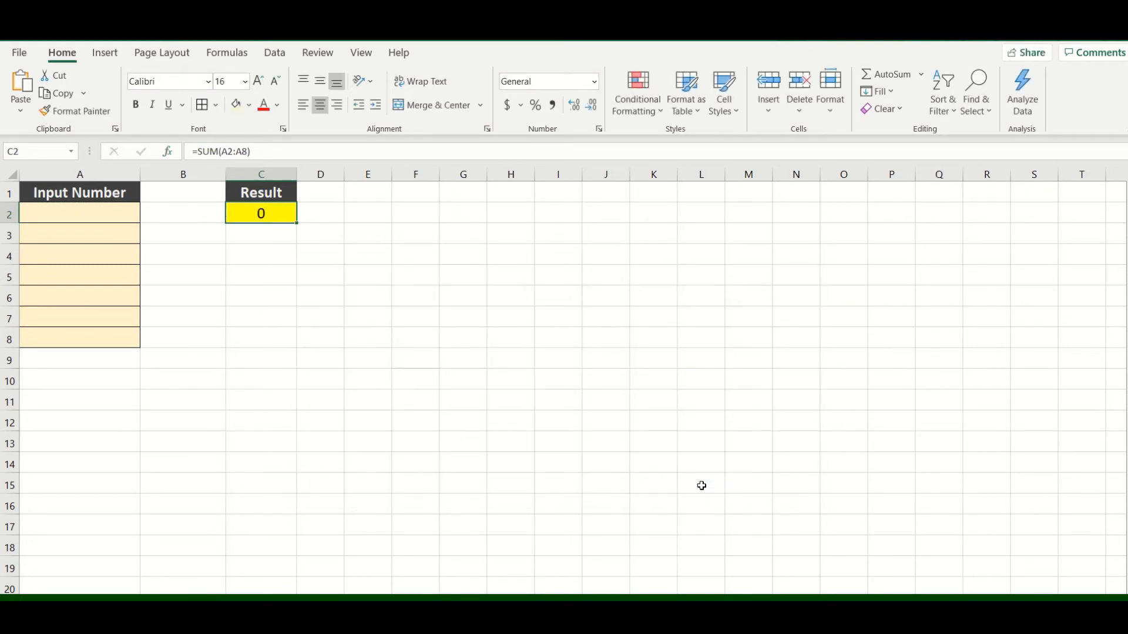
Step: Enter the input numbers 2 in A2, 5 in A3 and 8 in A6
{"action": "left_click", "coordinate": [72, 213]}
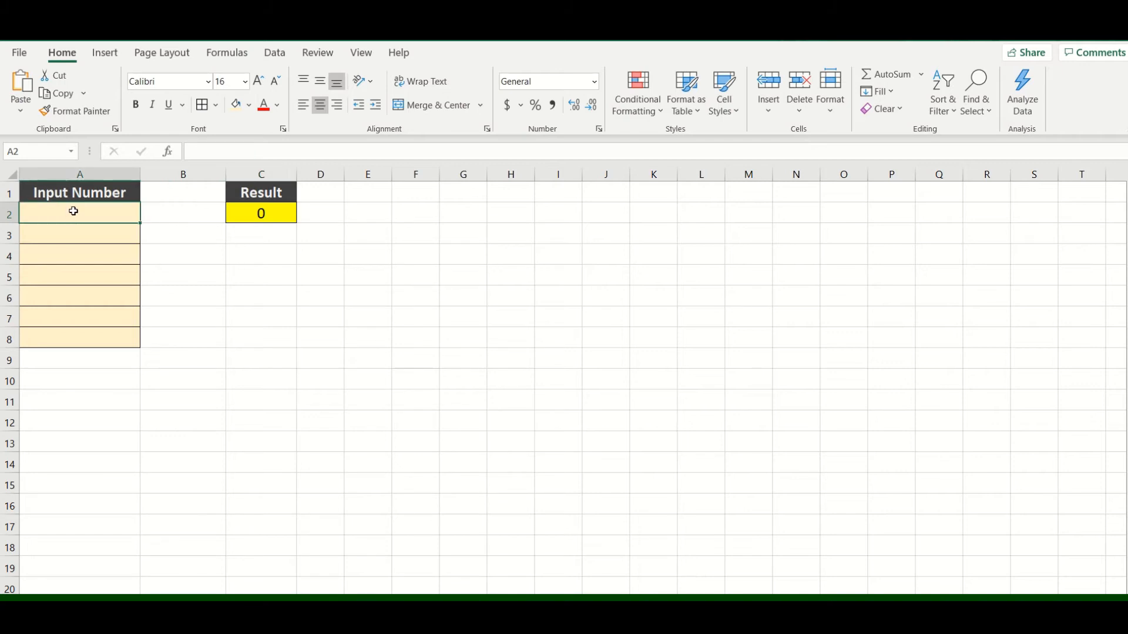
{"action": "type", "text": "2"}
{"action": "key", "text": "Return"}
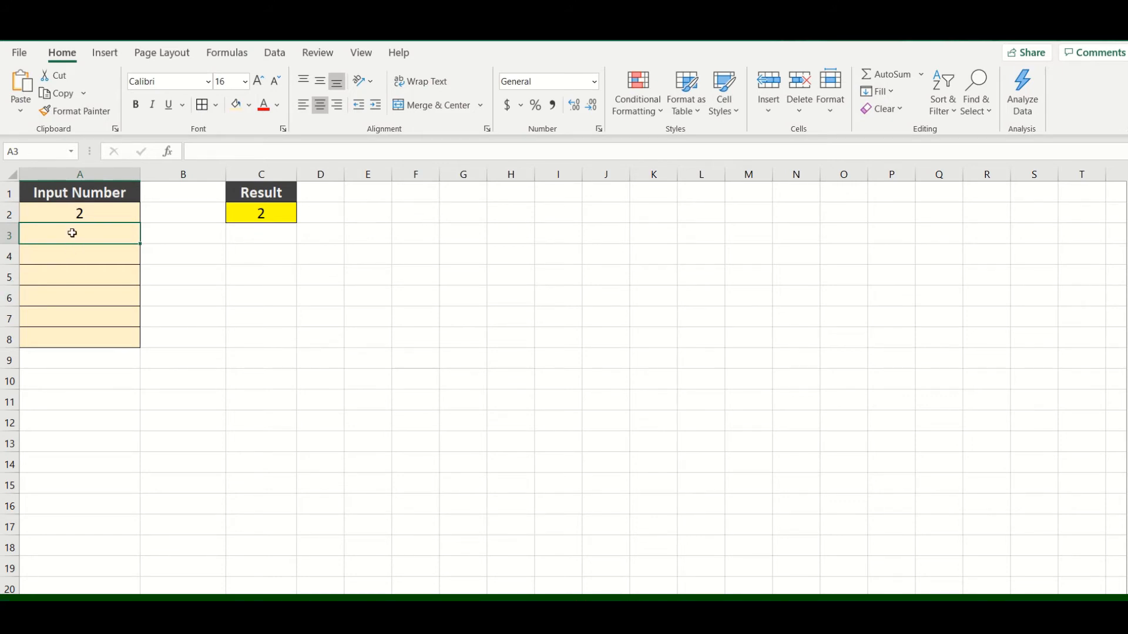
{"action": "type", "text": "5"}
{"action": "key", "text": "Return"}
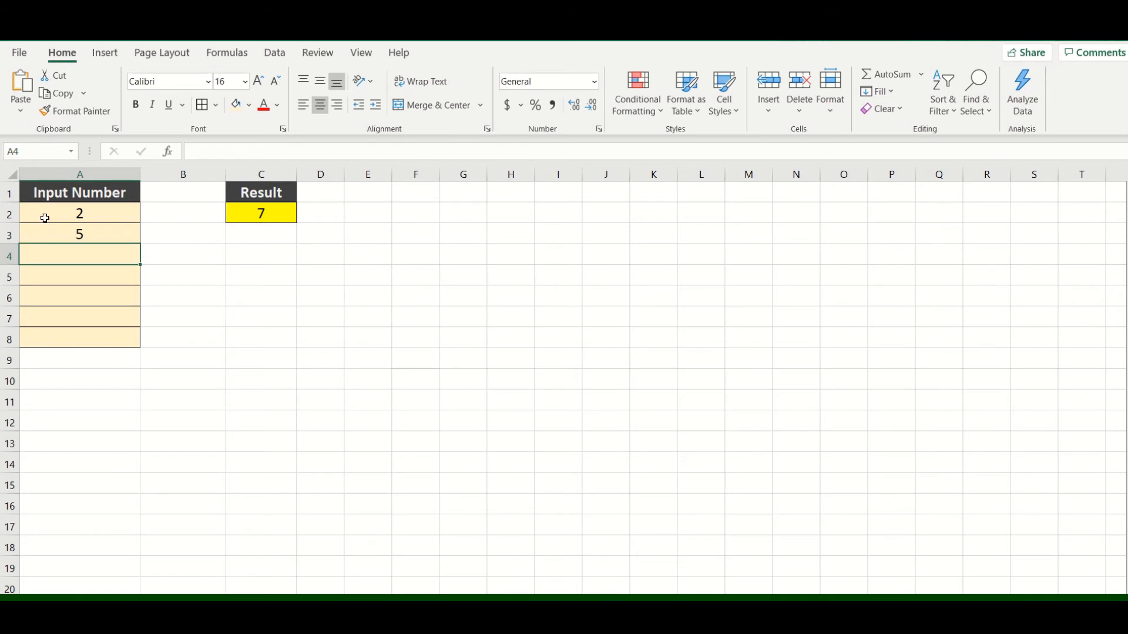
{"action": "left_click", "coordinate": [86, 297]}
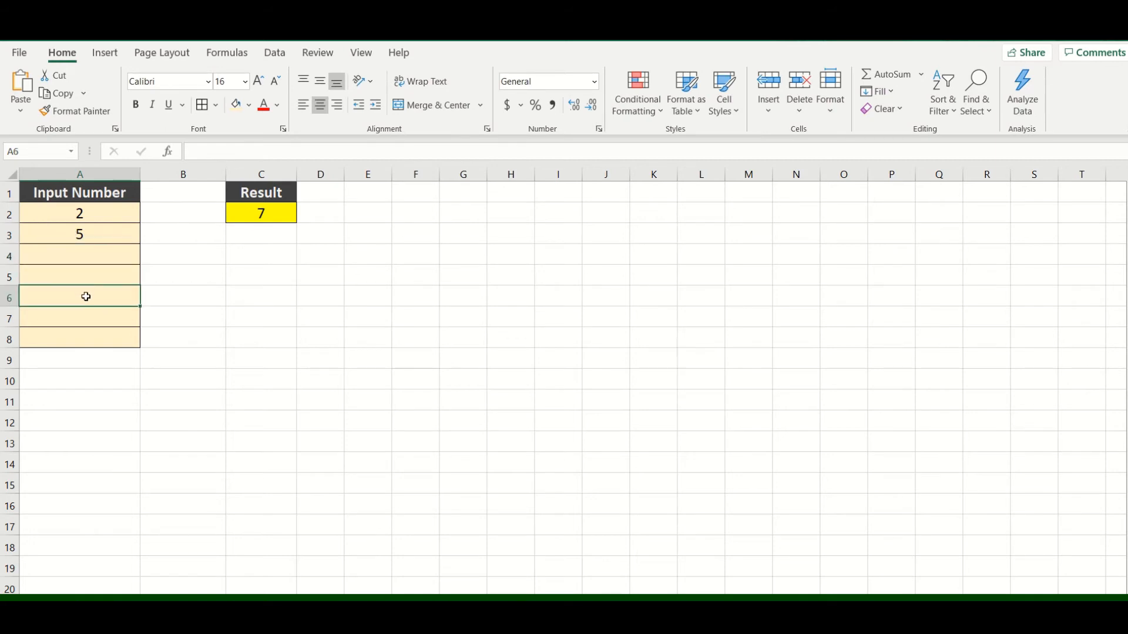
{"action": "type", "text": "8"}
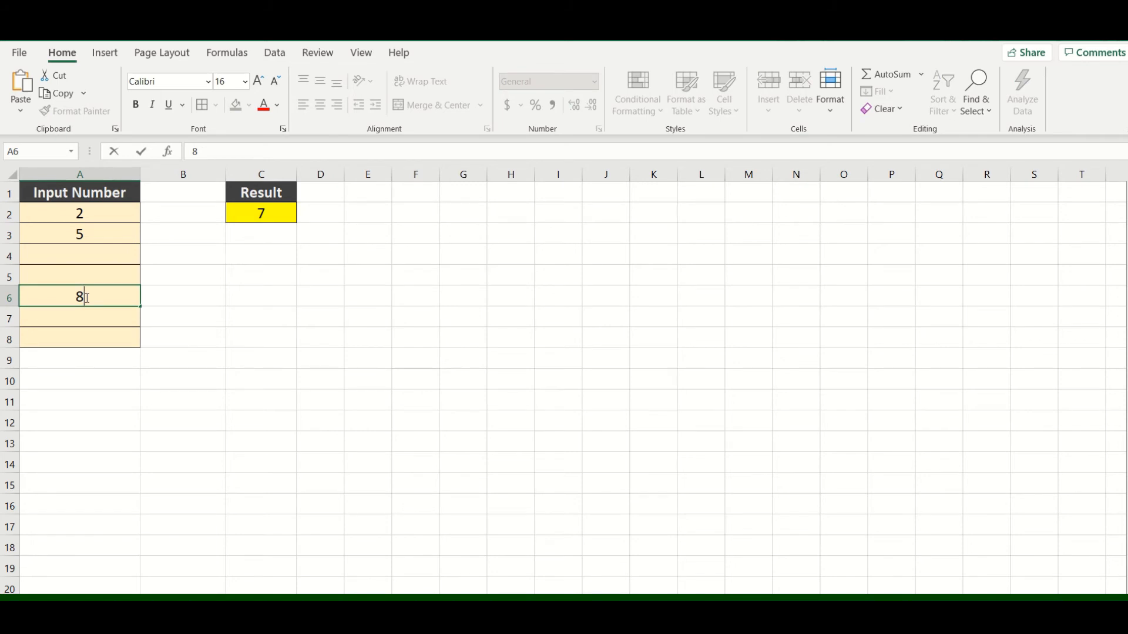
{"action": "left_click", "coordinate": [100, 340]}
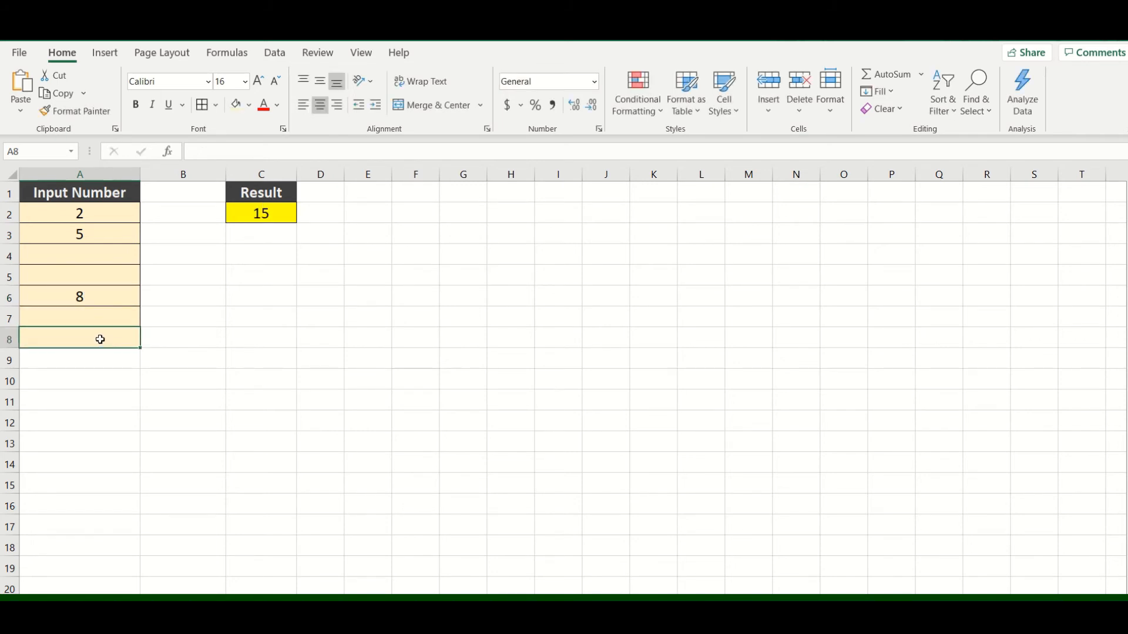
Step: Enter 8 in cell A11, outside the summed input range
{"action": "left_click", "coordinate": [86, 400]}
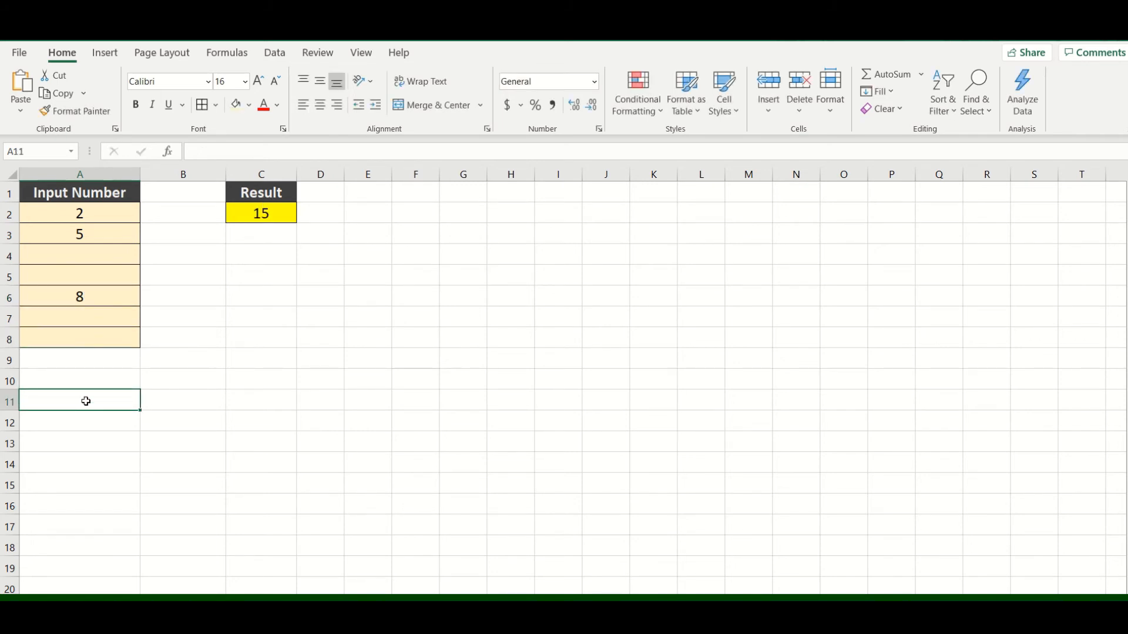
{"action": "type", "text": "8"}
{"action": "key", "text": "Return"}
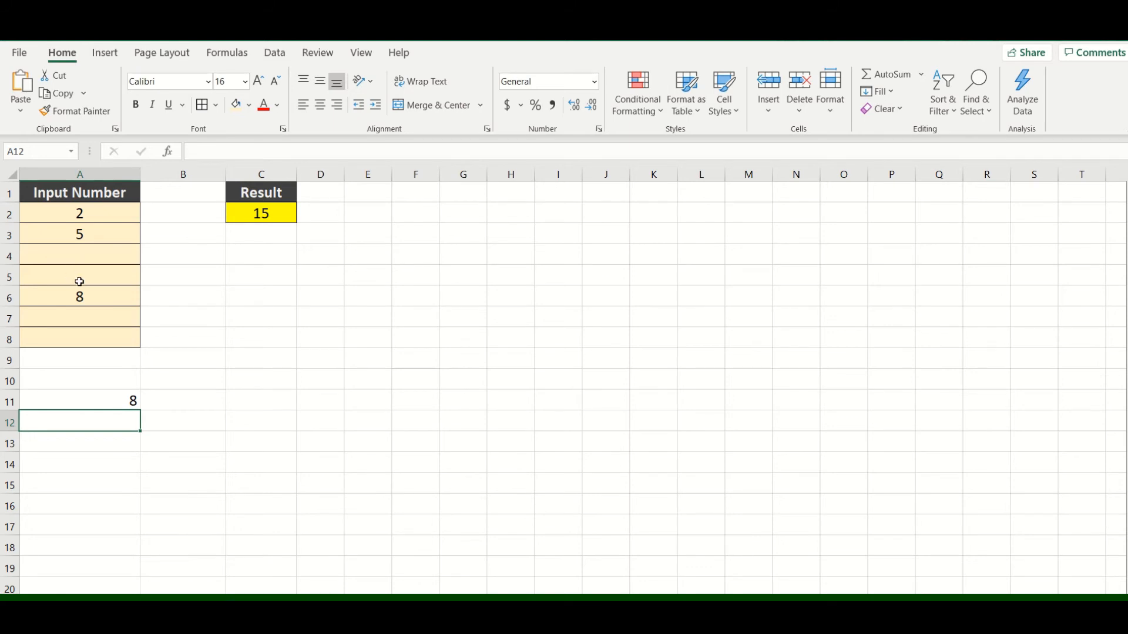
Step: Change the input number in cell A6 to 20
{"action": "left_click", "coordinate": [87, 297]}
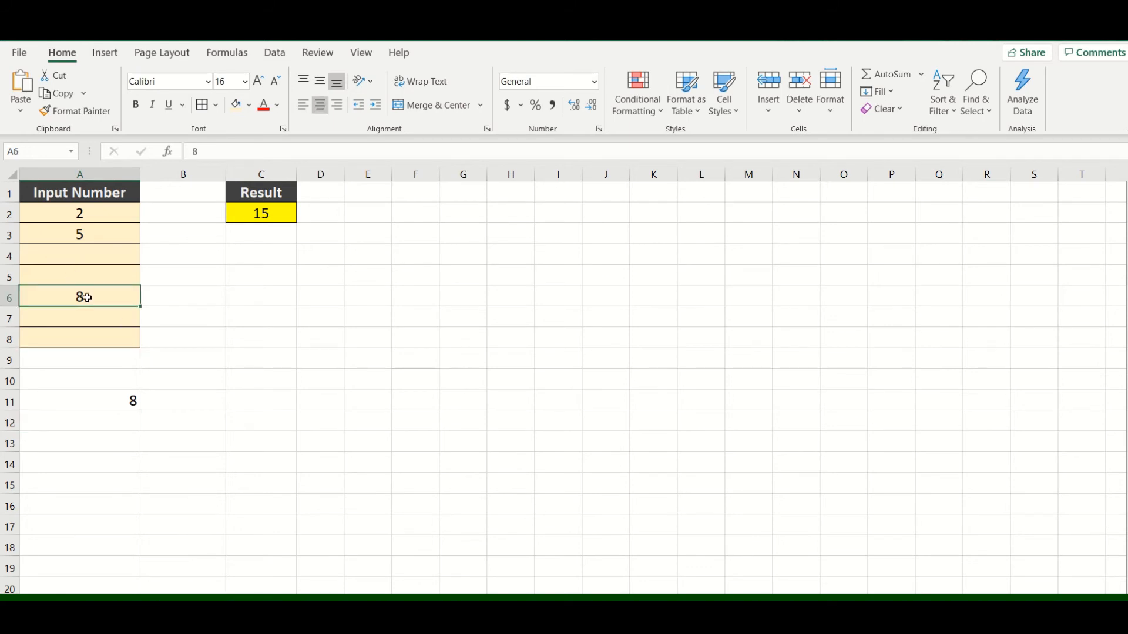
{"action": "type", "text": "20"}
{"action": "key", "text": "Return"}
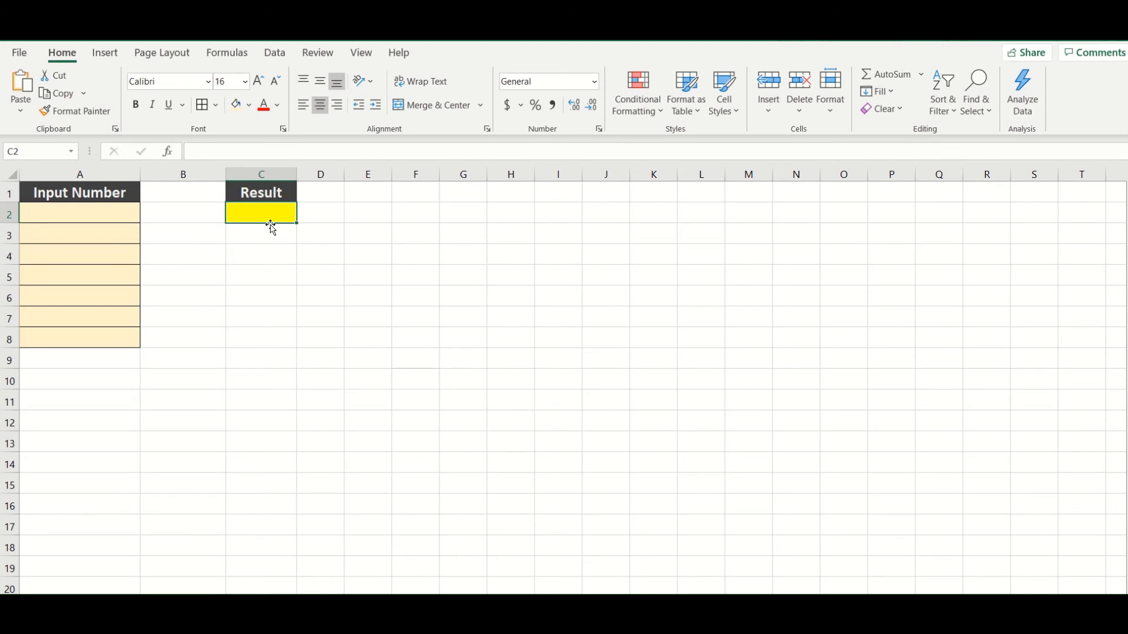
Step: Write the formula =SUM(A2:A8) directly into the empty Result cell C2
{"action": "left_click", "coordinate": [189, 153]}
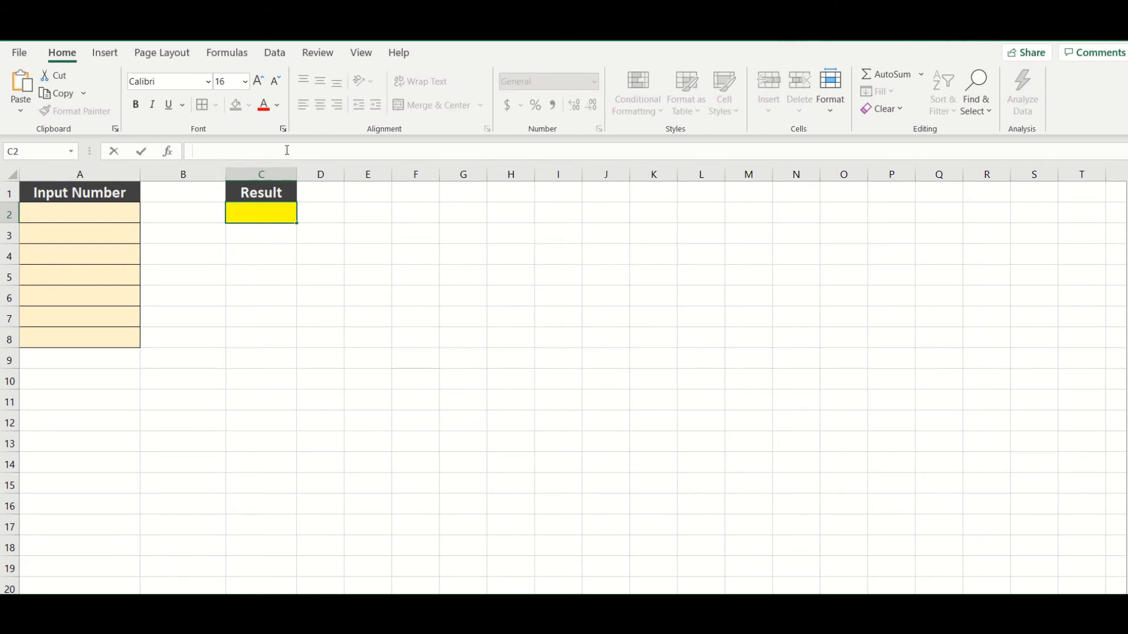
{"action": "type", "text": "=SUM"}
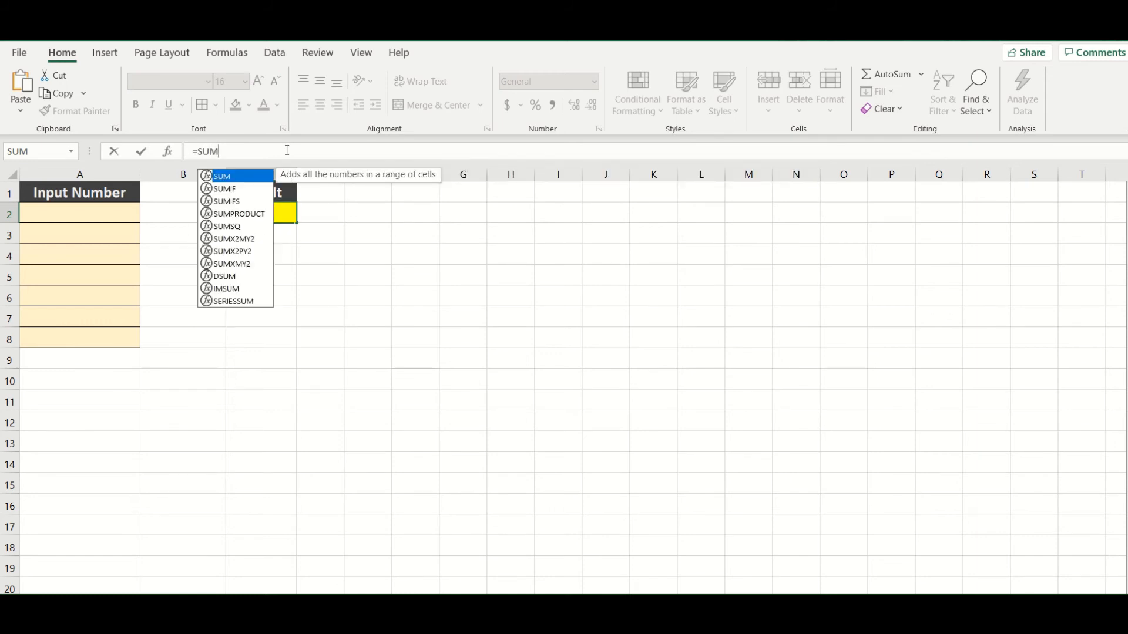
{"action": "type", "text": "(A2"}
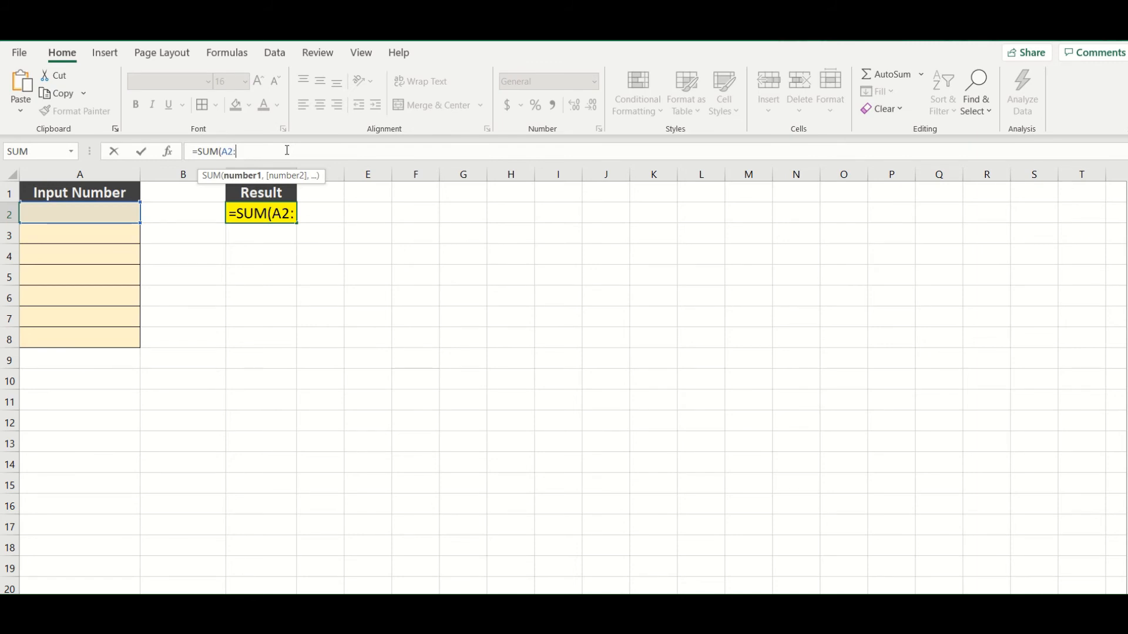
{"action": "type", "text": ":A8"}
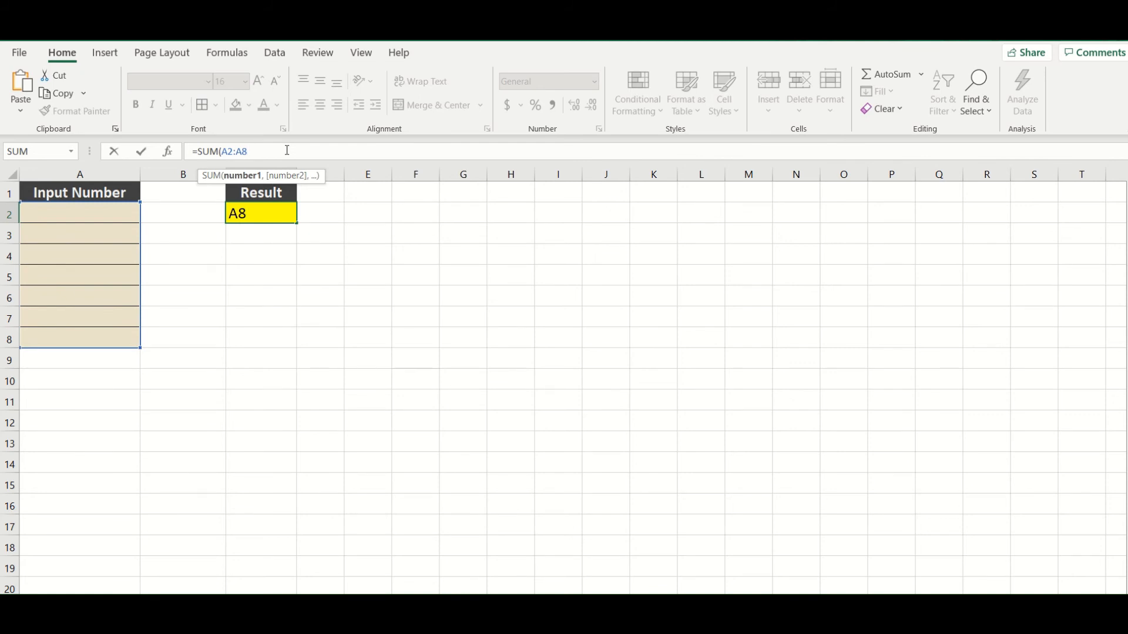
{"action": "type", "text": ")"}
{"action": "key", "text": "Return"}
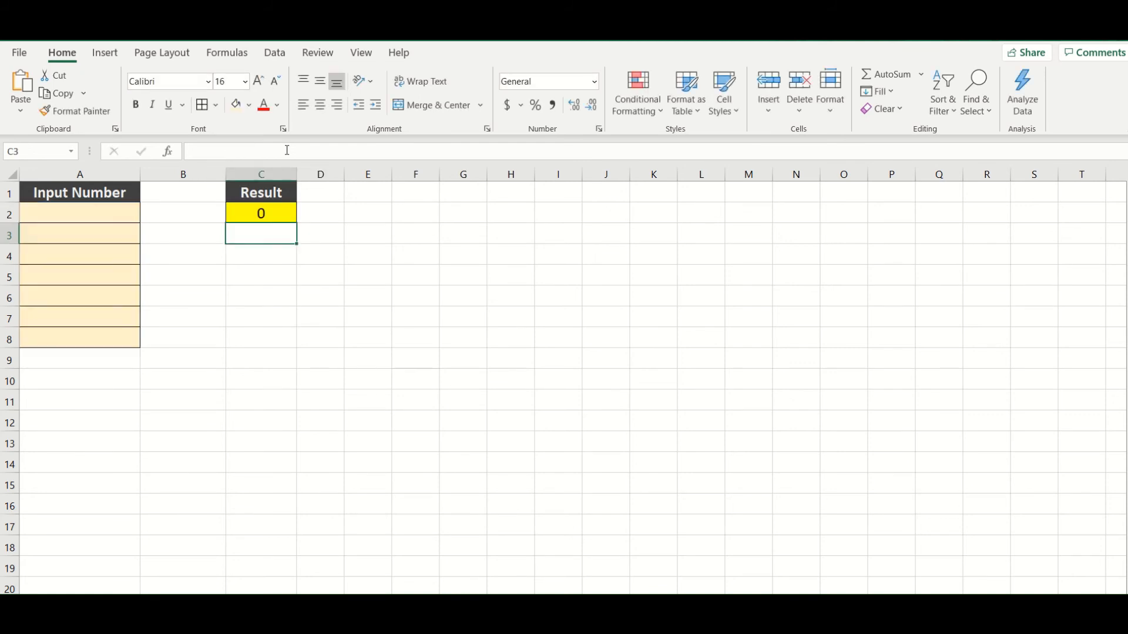
Step: Enter the input numbers 9 in A2, 3 in A4 and 2 in A6
{"action": "left_click", "coordinate": [89, 213]}
{"action": "type", "text": "9"}
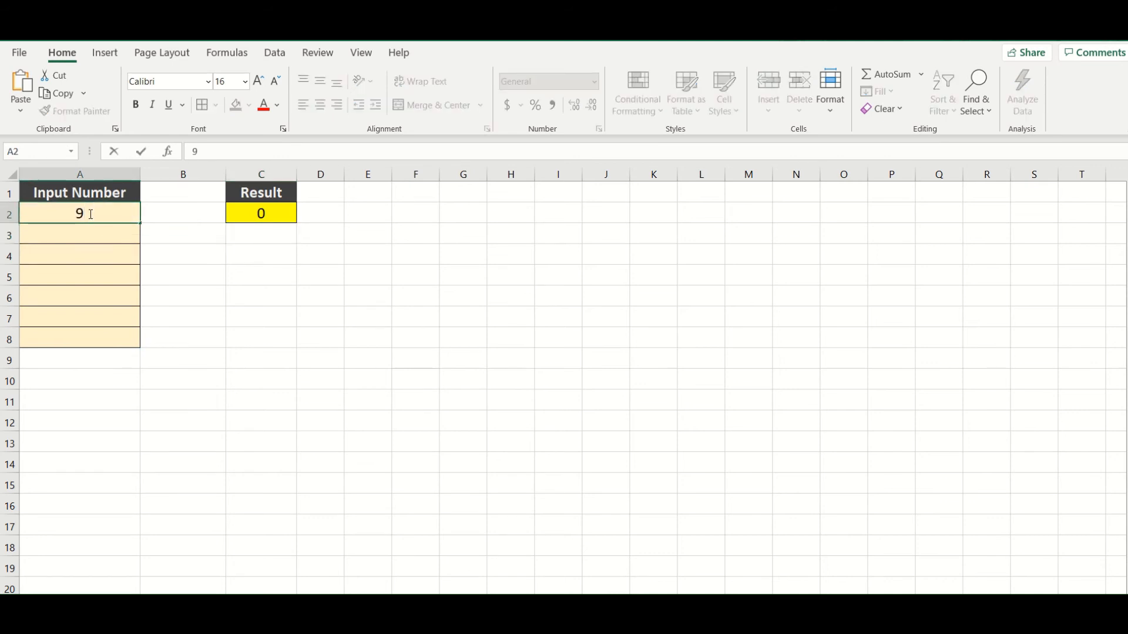
{"action": "key", "text": "Return"}
{"action": "key", "text": "Return"}
{"action": "type", "text": "3"}
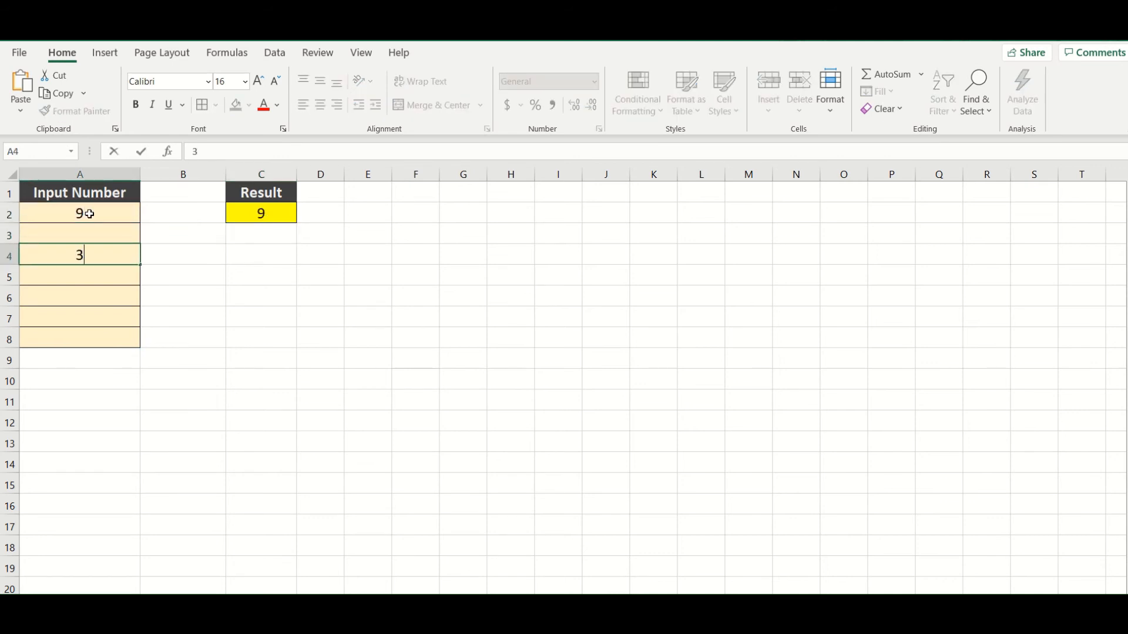
{"action": "key", "text": "Return"}
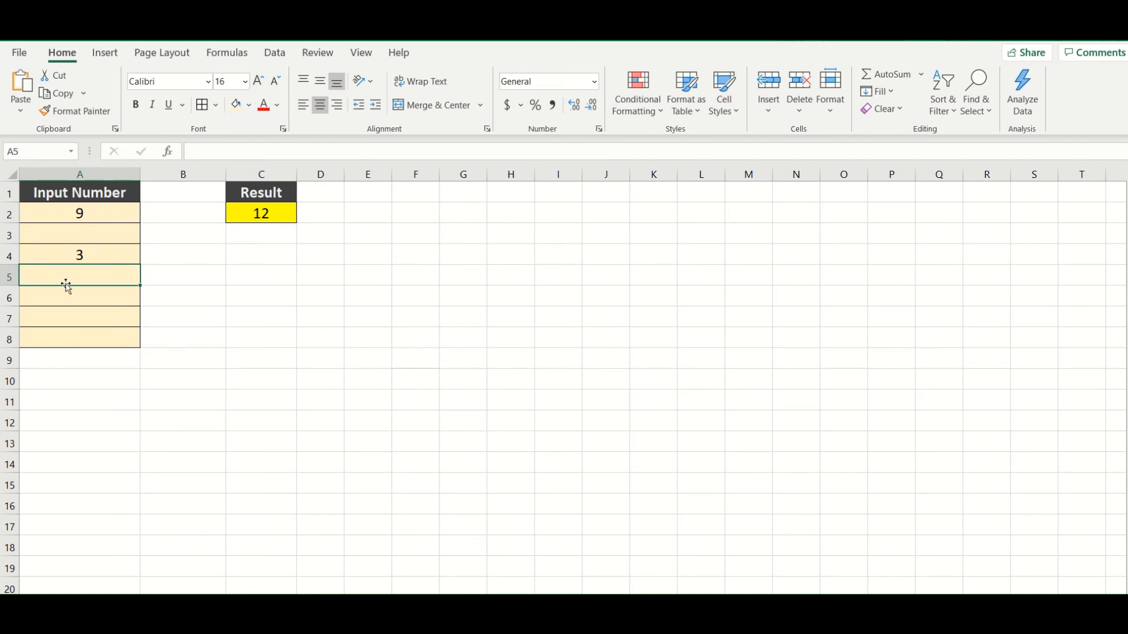
{"action": "left_click", "coordinate": [84, 301]}
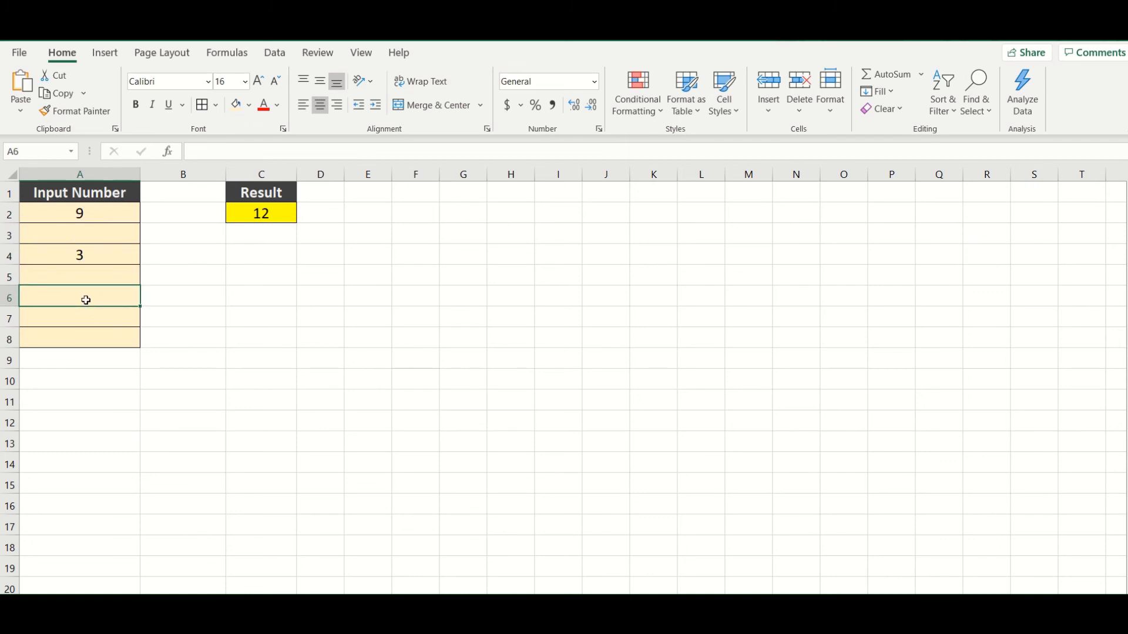
{"action": "type", "text": "2"}
{"action": "key", "text": "Return"}
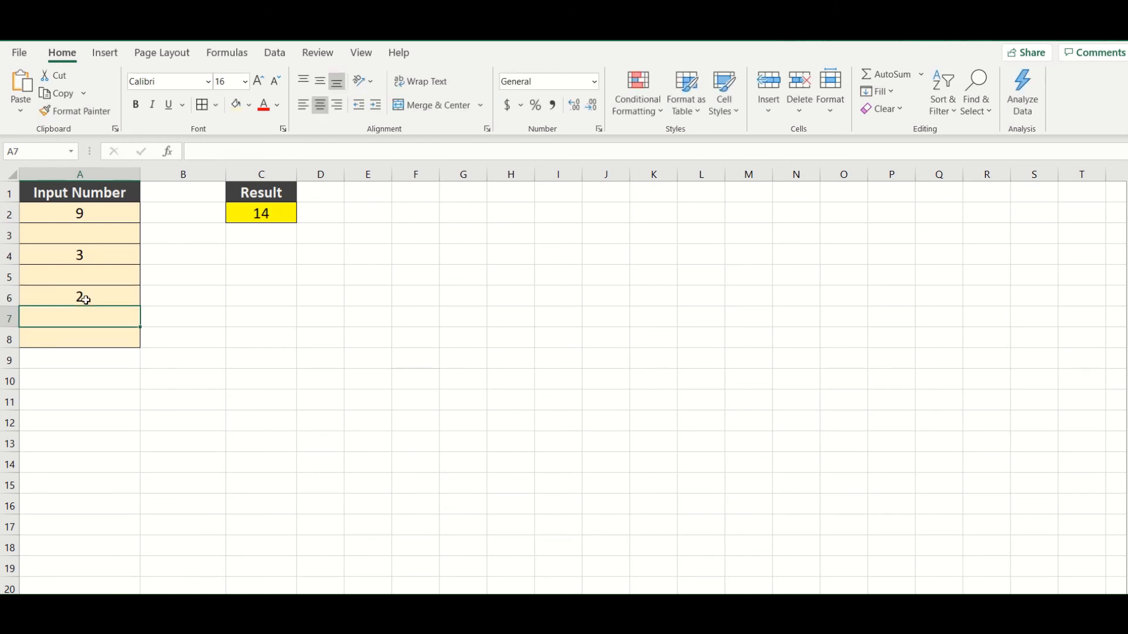
Step: Enter 3 in both A12 and A10, below the summed input range
{"action": "left_click", "coordinate": [82, 423]}
{"action": "type", "text": "3"}
{"action": "key", "text": "Return"}
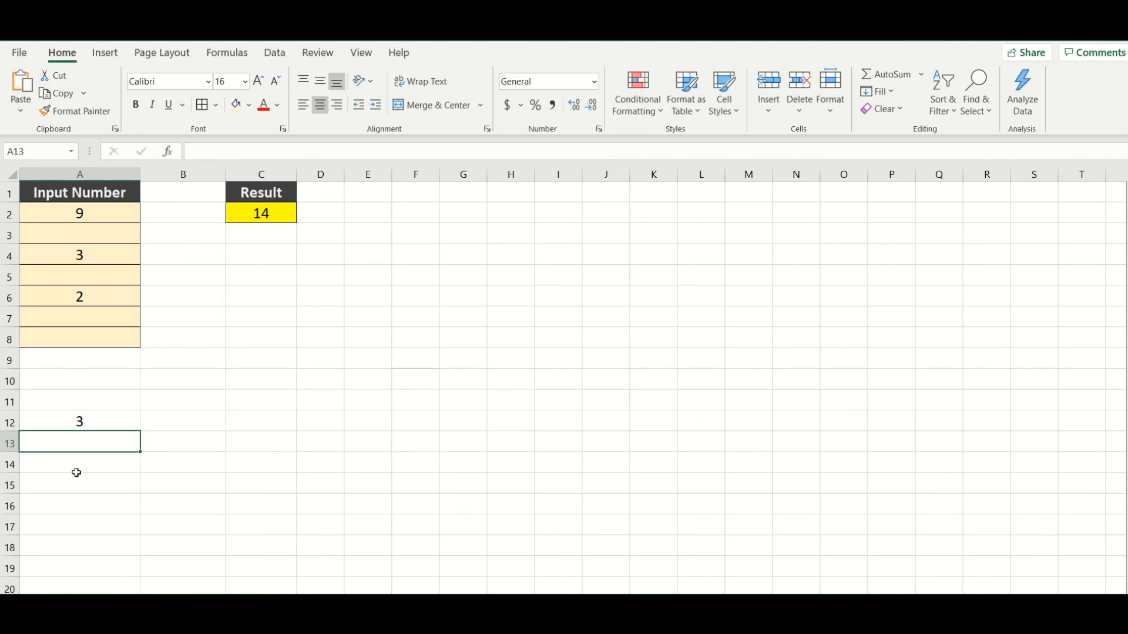
{"action": "left_click", "coordinate": [76, 381]}
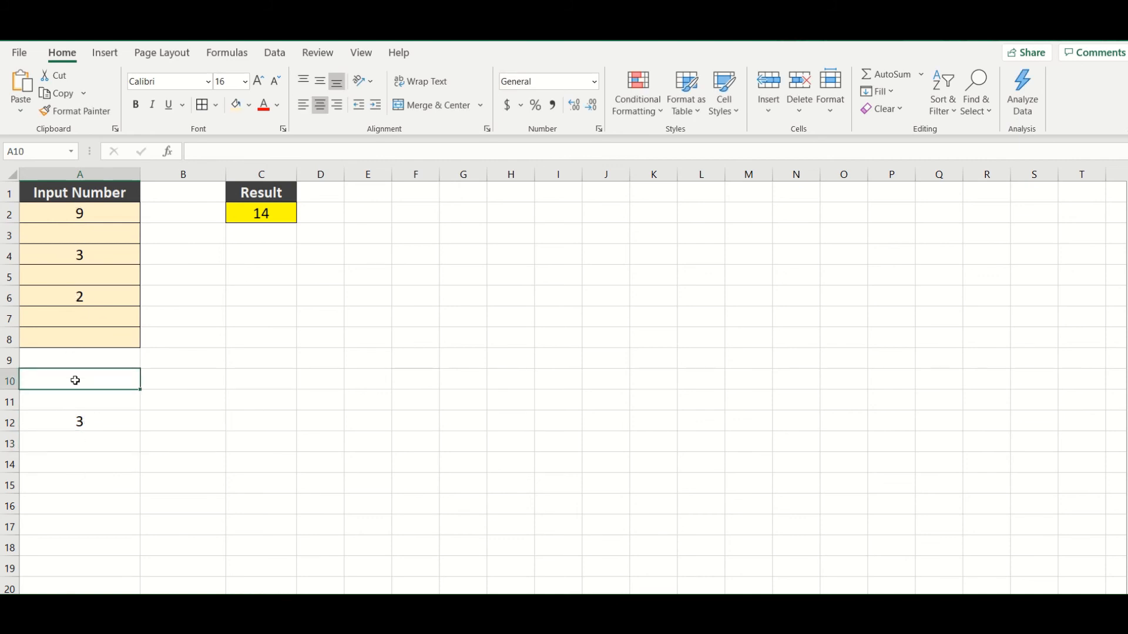
{"action": "type", "text": "3"}
{"action": "key", "text": "Return"}
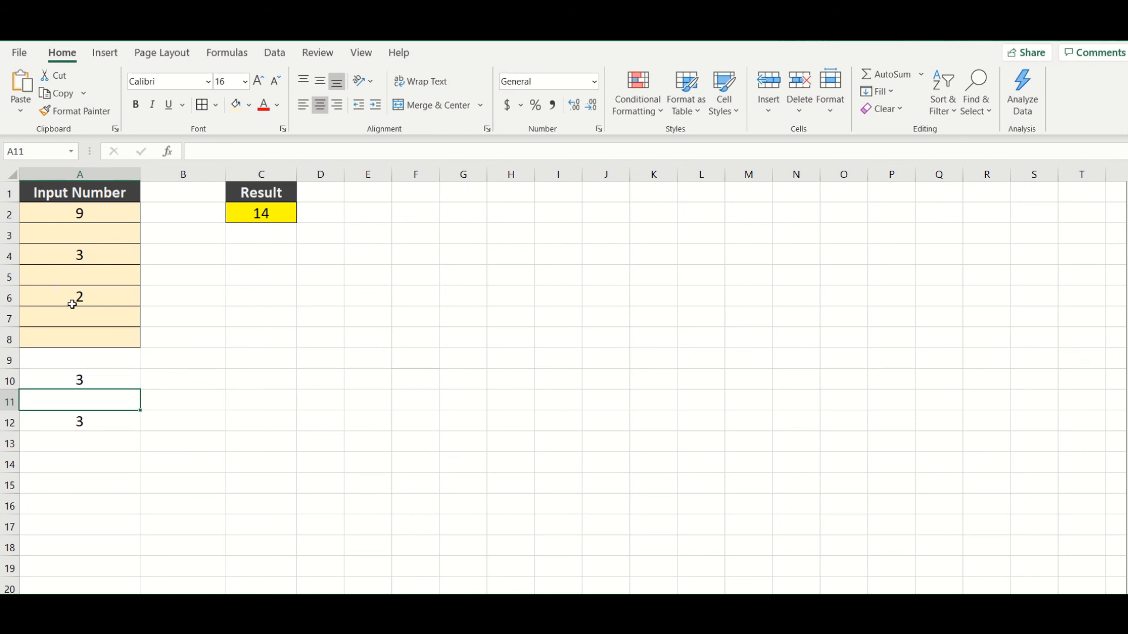
Step: Enter 4 in cell A7 and change the input number in A4 to 8
{"action": "left_click", "coordinate": [80, 324]}
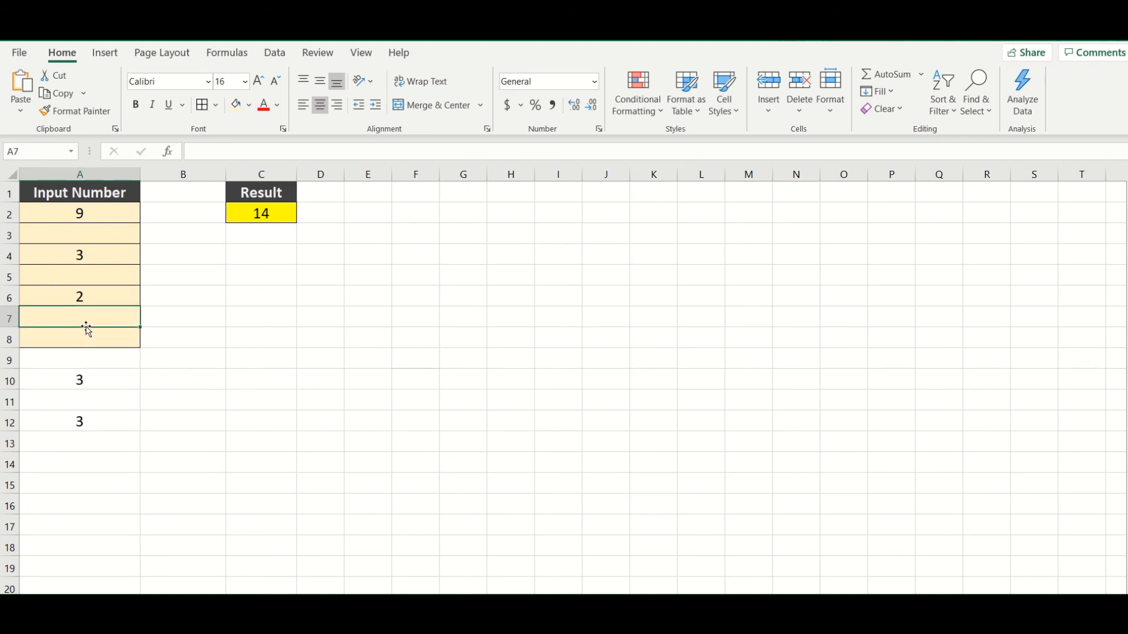
{"action": "type", "text": "4"}
{"action": "key", "text": "Return"}
{"action": "left_click", "coordinate": [86, 301]}
{"action": "left_click", "coordinate": [74, 255]}
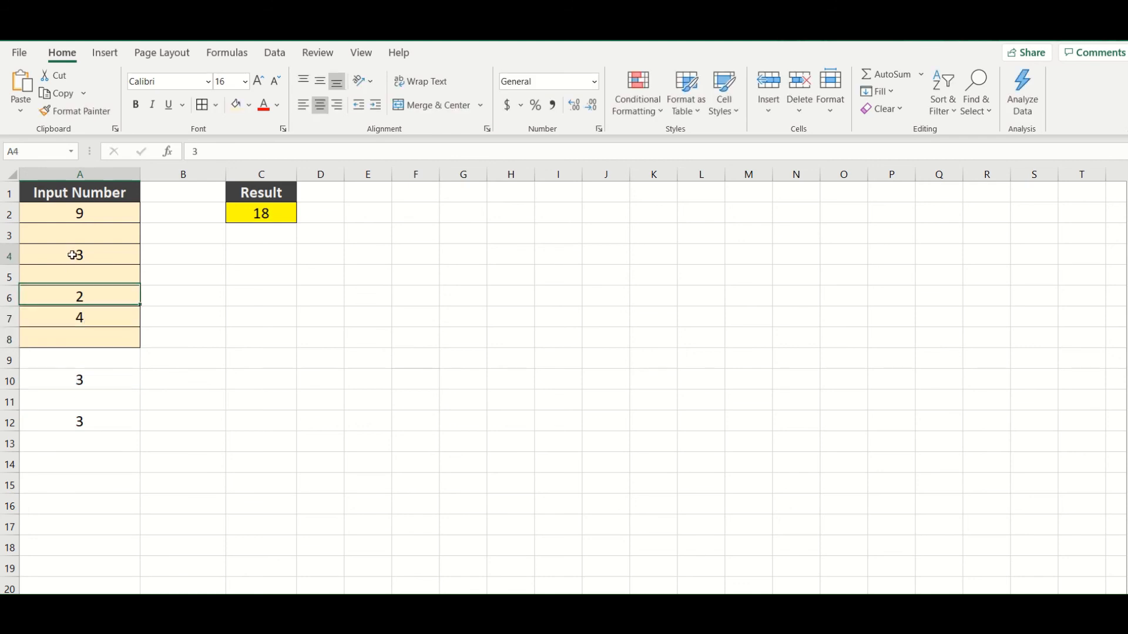
{"action": "type", "text": "8"}
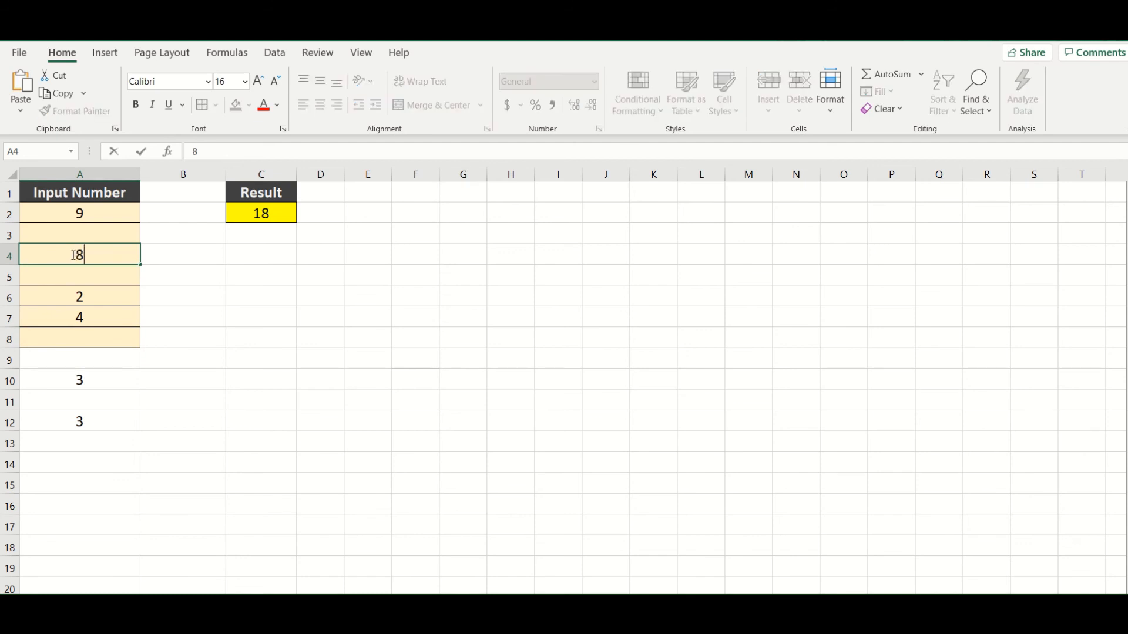
{"action": "key", "text": "Return"}
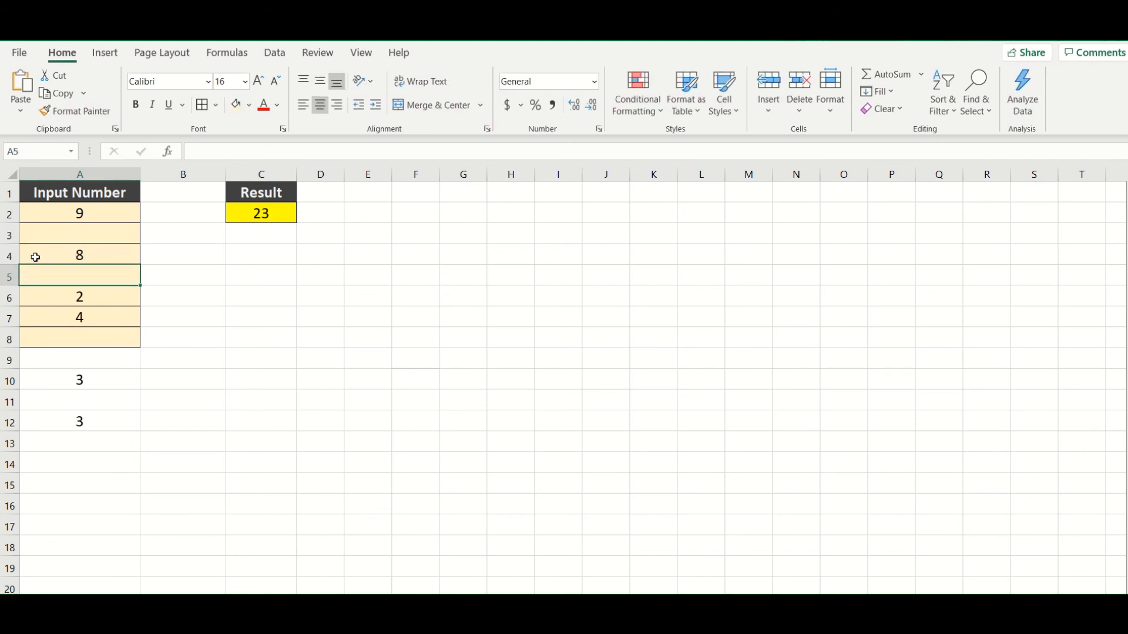